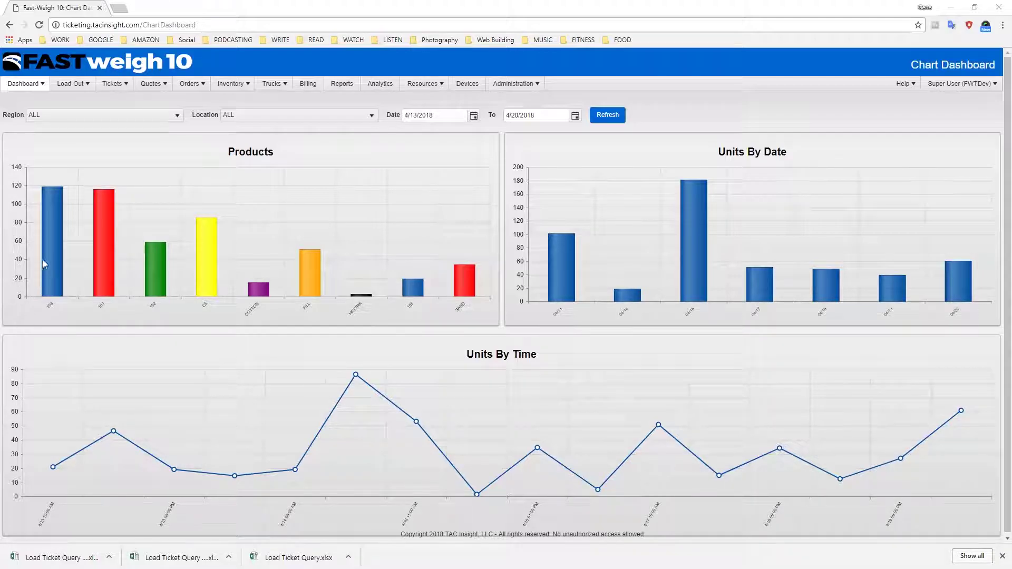
Step: Open Ticket Query and set the start date to April 1, 2018
{"action": "left_click", "coordinate": [113, 85]}
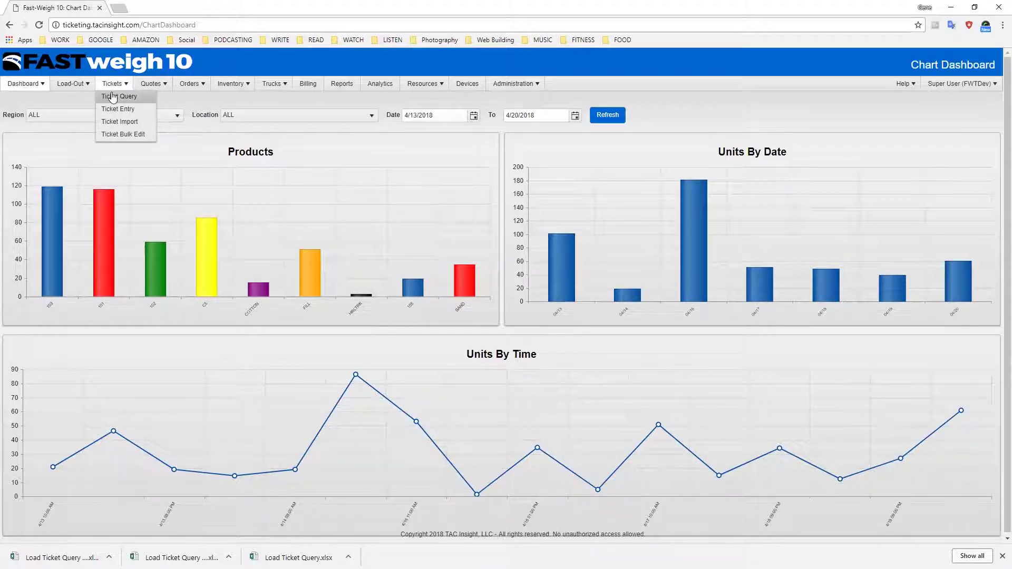
{"action": "left_click", "coordinate": [112, 97]}
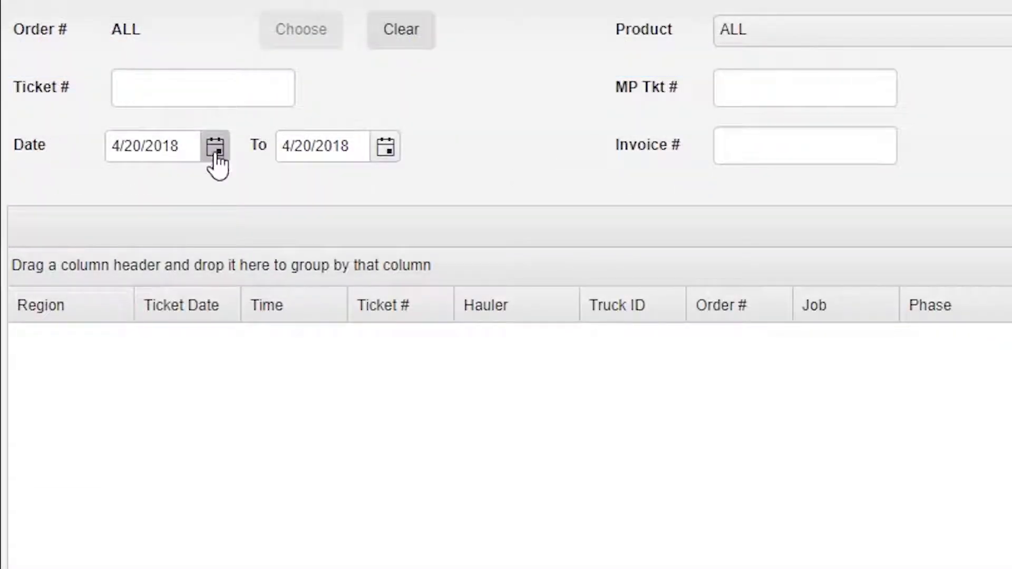
{"action": "left_click", "coordinate": [215, 149]}
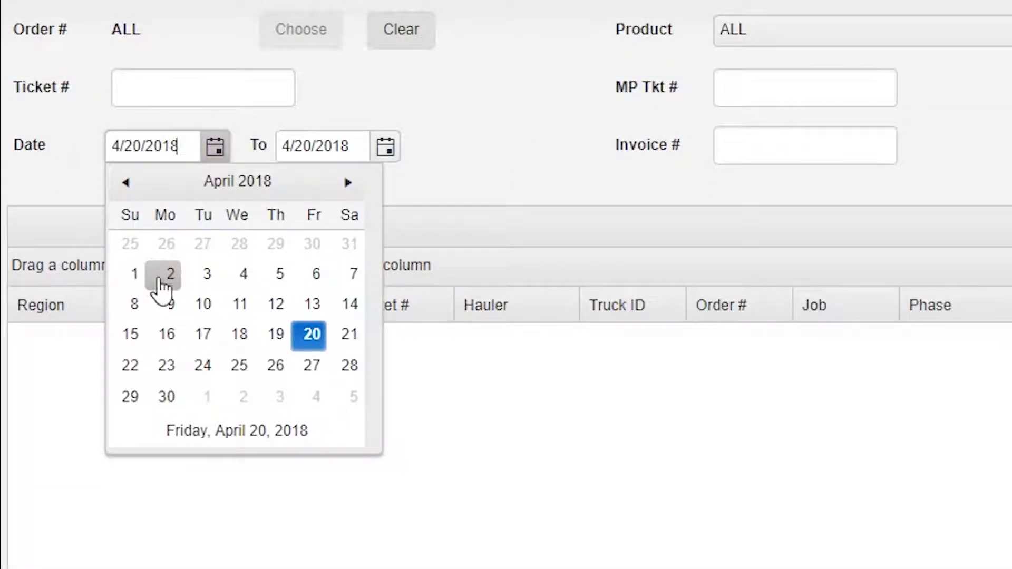
{"action": "left_click", "coordinate": [136, 285]}
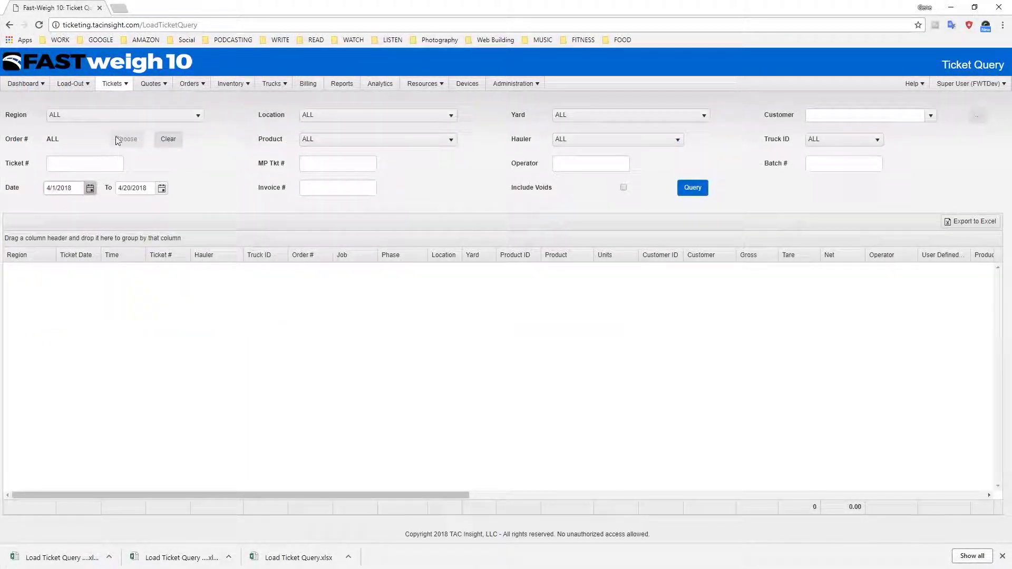
Step: Set the region to TN - Tennessee, leaving the order unselected
{"action": "left_click", "coordinate": [120, 117]}
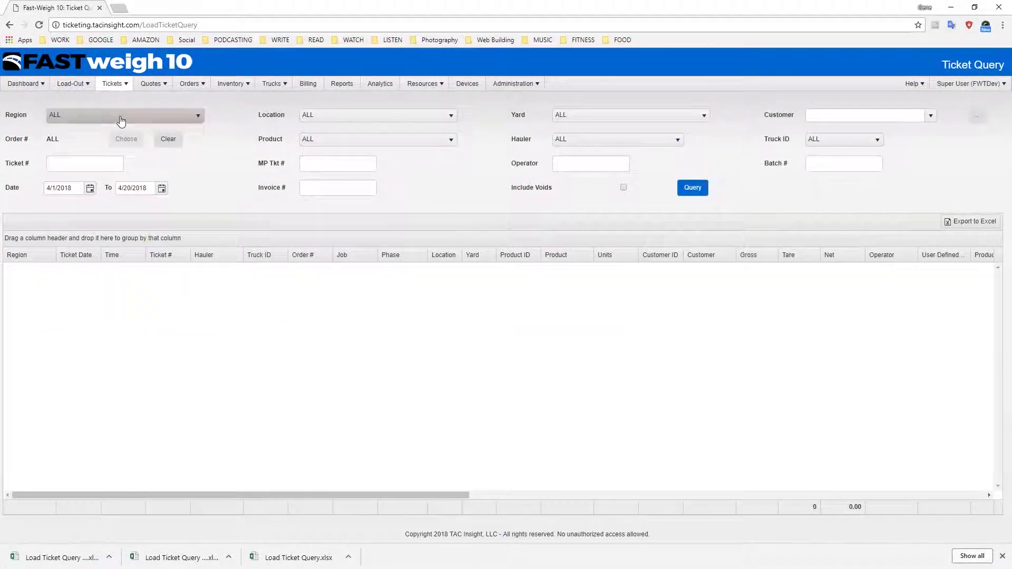
{"action": "left_click", "coordinate": [88, 203]}
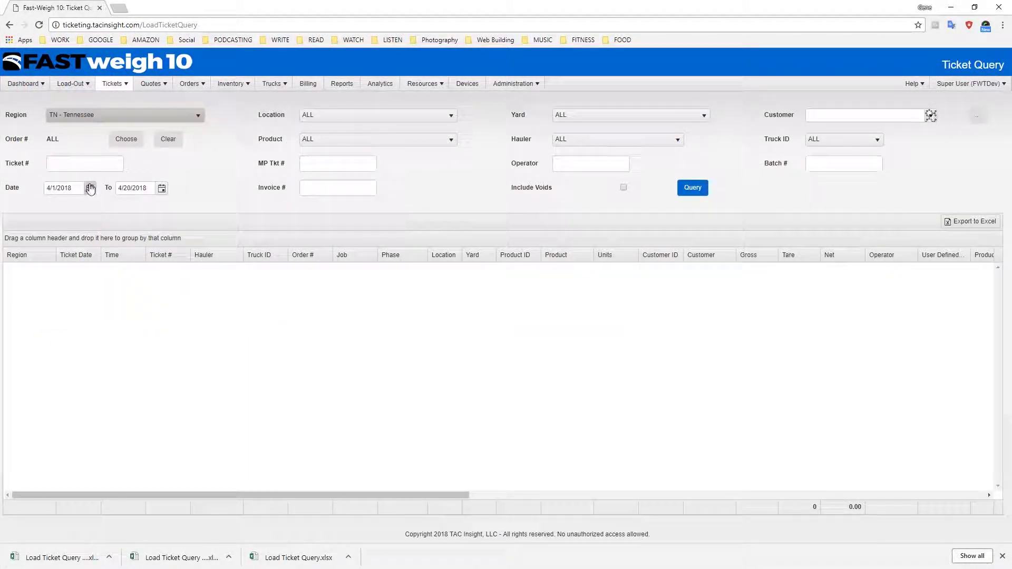
{"action": "left_click", "coordinate": [118, 139]}
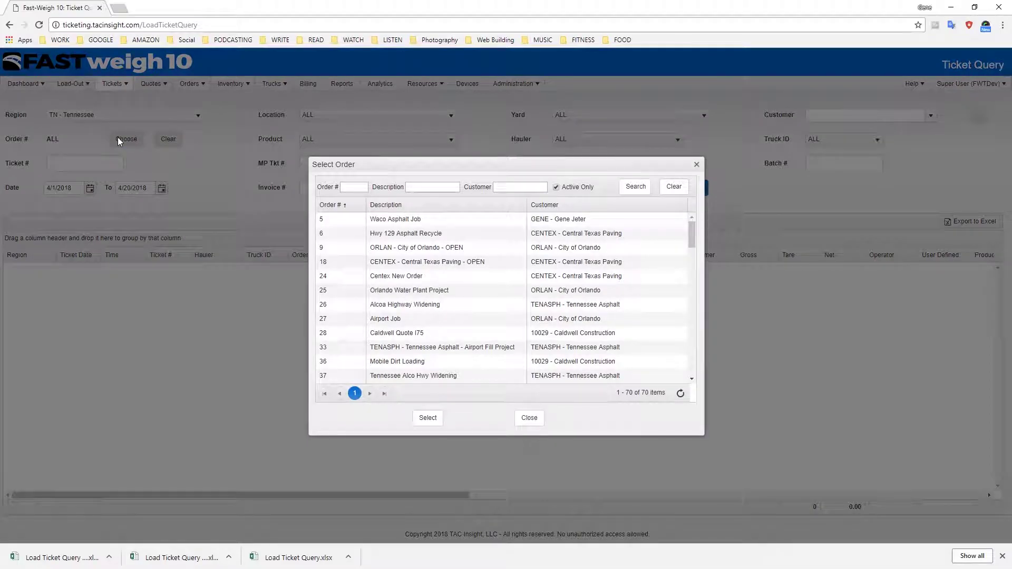
{"action": "left_click", "coordinate": [696, 164]}
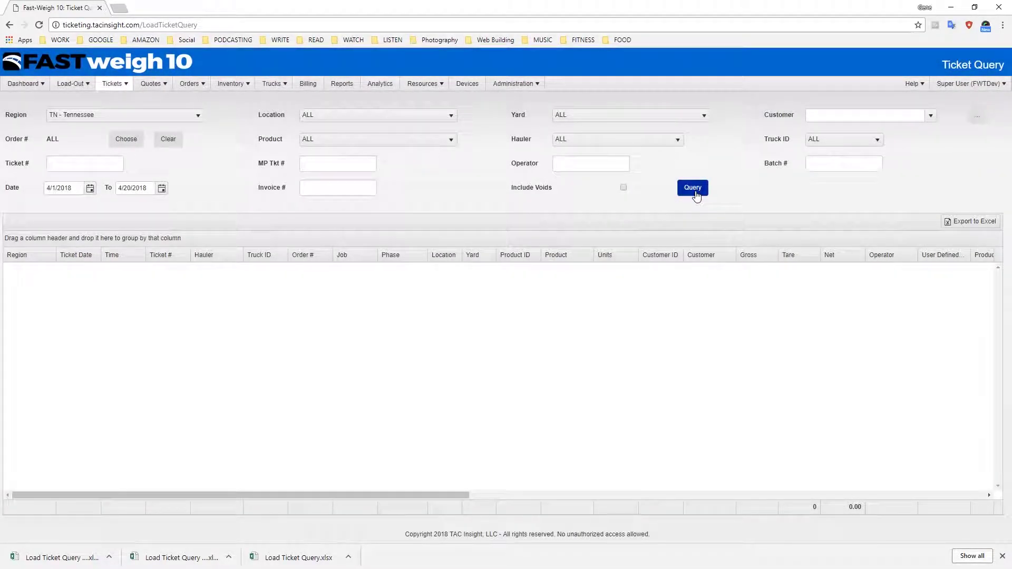
Step: Run the query for the 74 Tennessee tickets and export them to Excel
{"action": "left_click", "coordinate": [694, 192]}
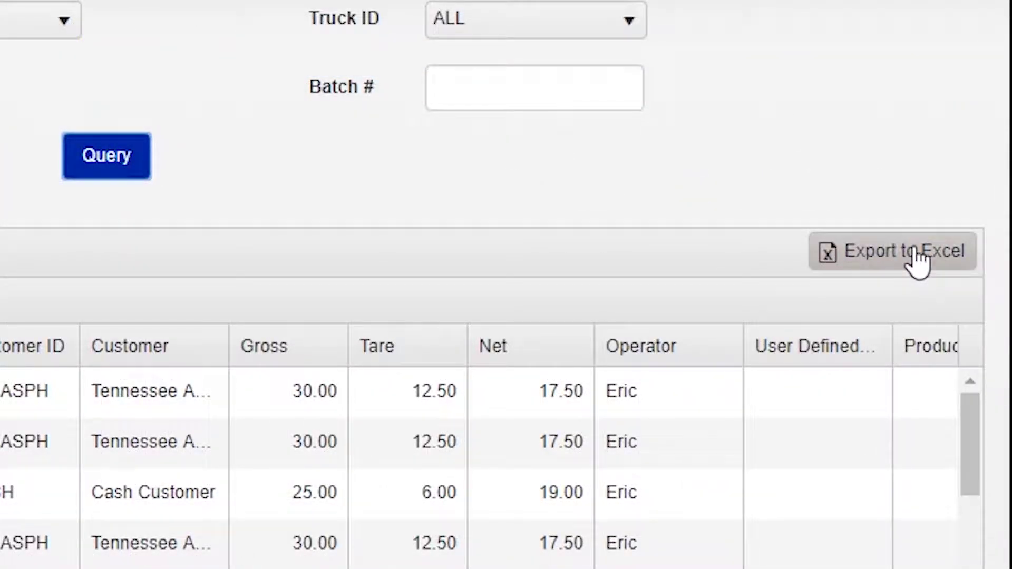
{"action": "left_click", "coordinate": [917, 260]}
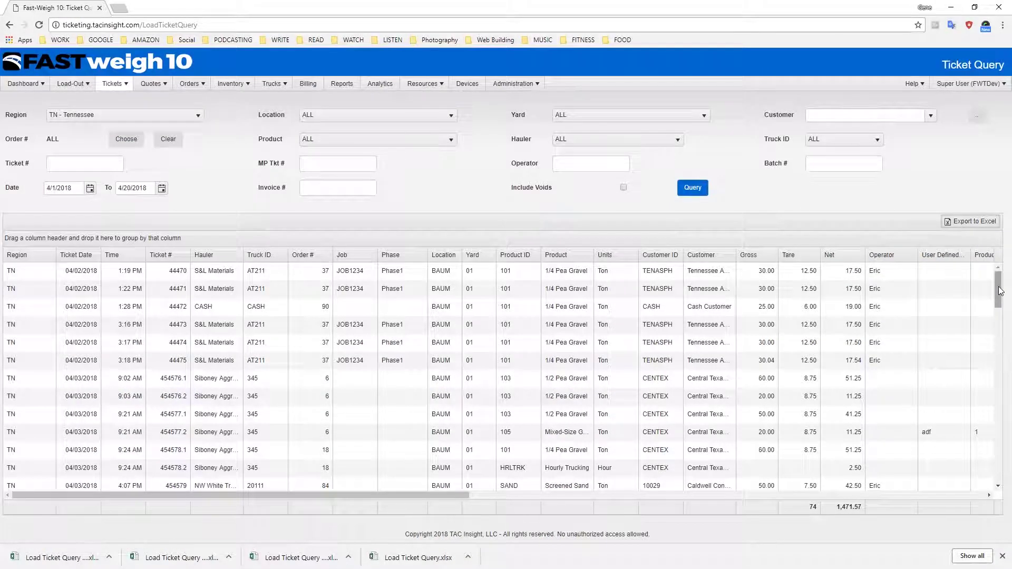
{"action": "left_click_drag", "start_coordinate": [999, 291], "coordinate": [999, 325]}
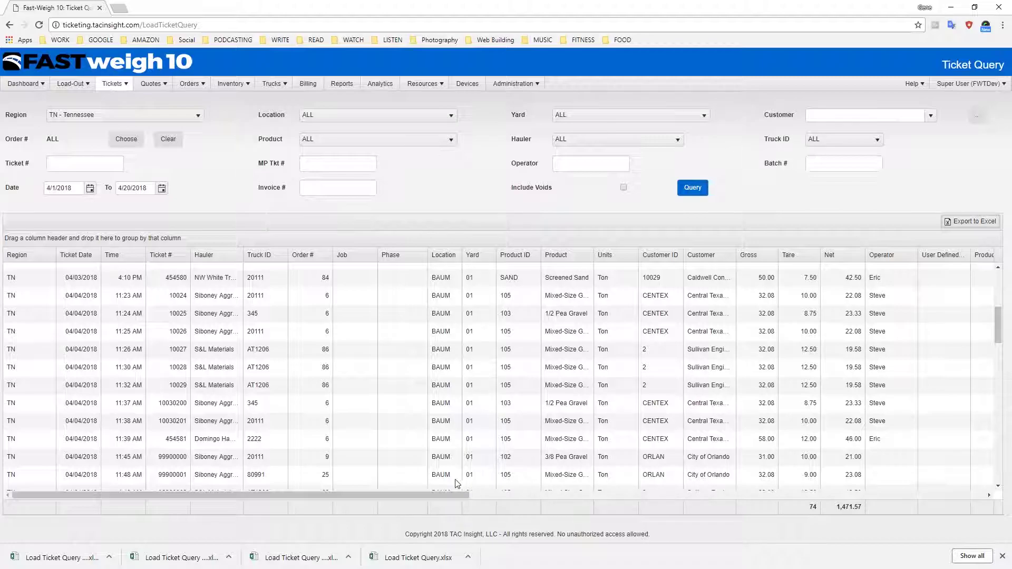
{"action": "left_click_drag", "start_coordinate": [431, 496], "coordinate": [969, 511]}
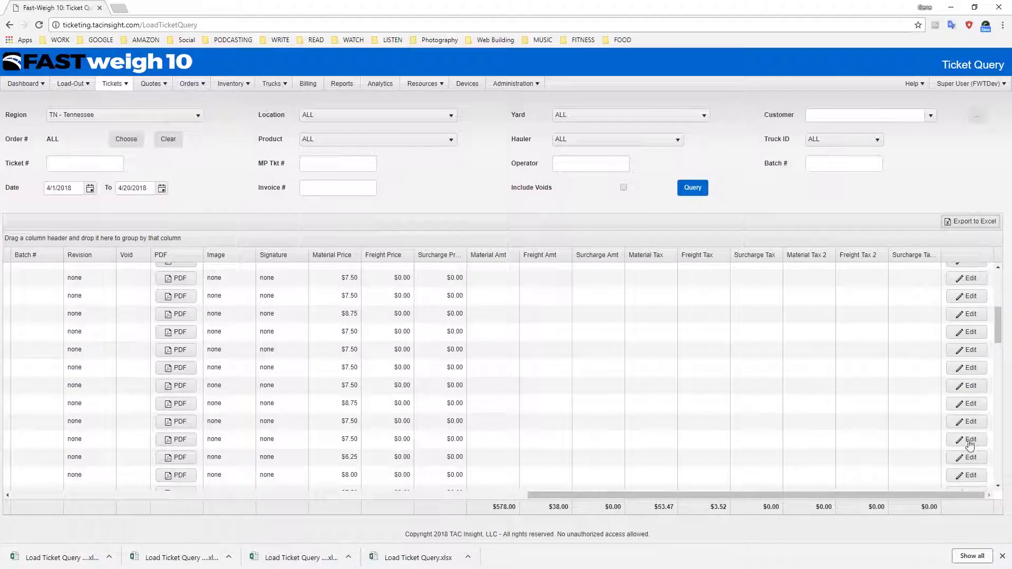
Step: Set ticket 10027.0's truck to AT1210, add the note 'Changed truck.', and save
{"action": "left_click", "coordinate": [970, 349]}
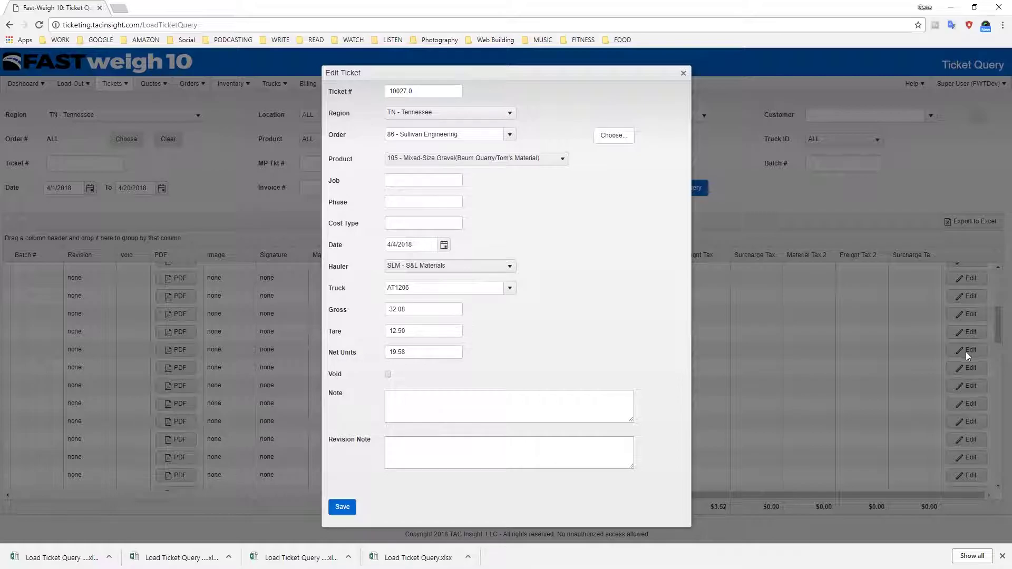
{"action": "left_click", "coordinate": [509, 288]}
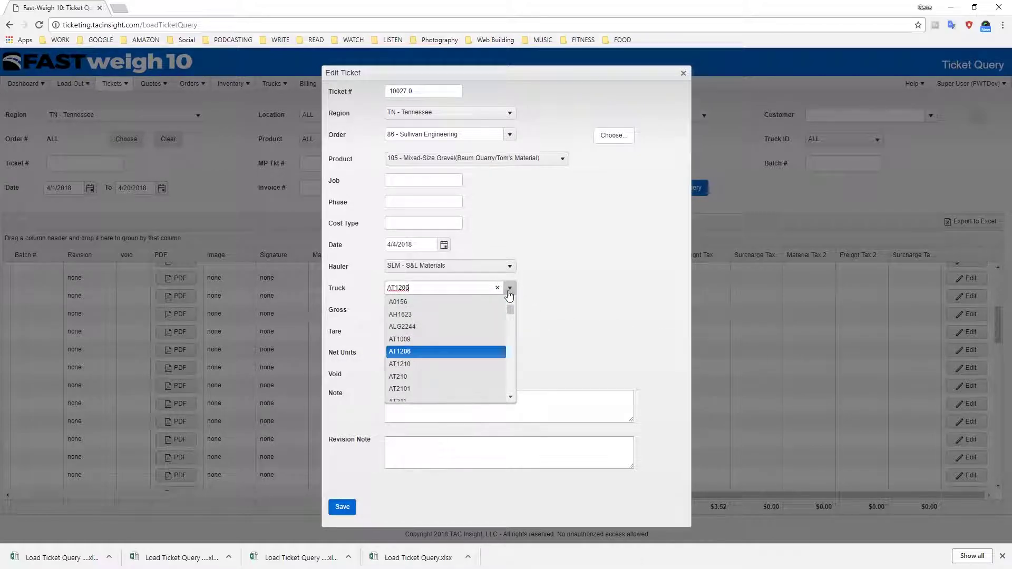
{"action": "left_click", "coordinate": [419, 365]}
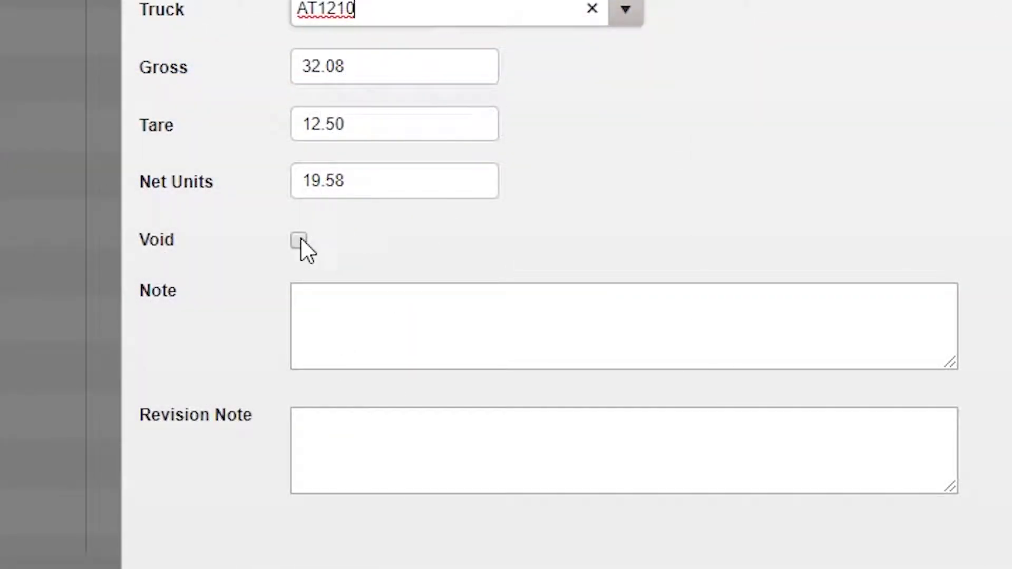
{"action": "left_click", "coordinate": [306, 250]}
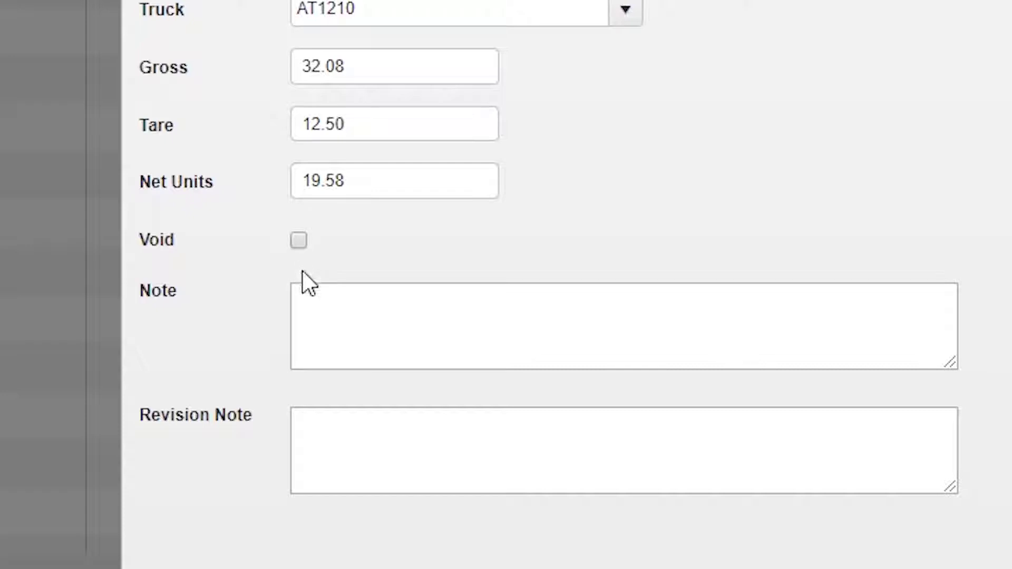
{"action": "left_click", "coordinate": [369, 453]}
{"action": "type", "text": "Changed truck."}
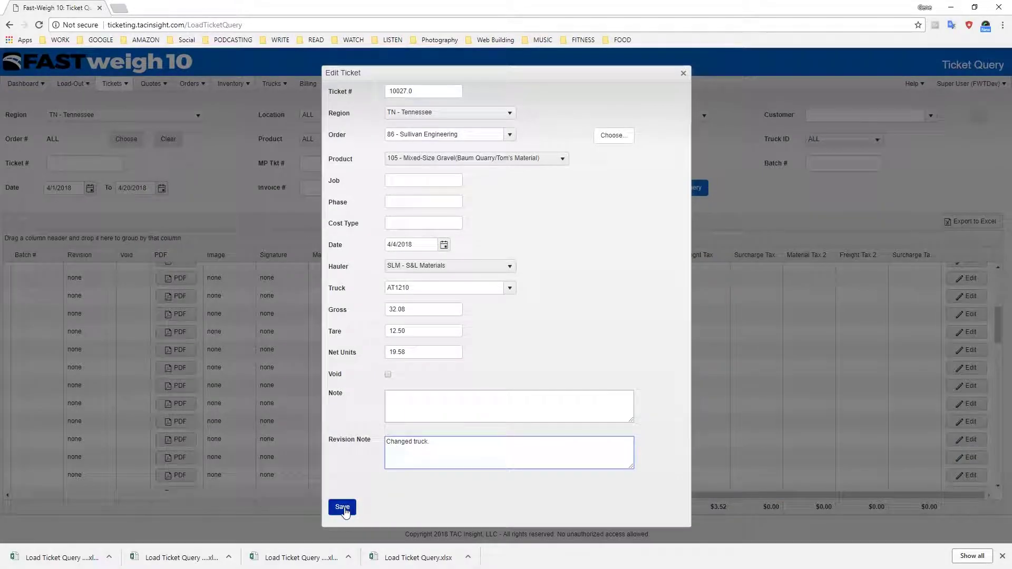
{"action": "left_click", "coordinate": [343, 508]}
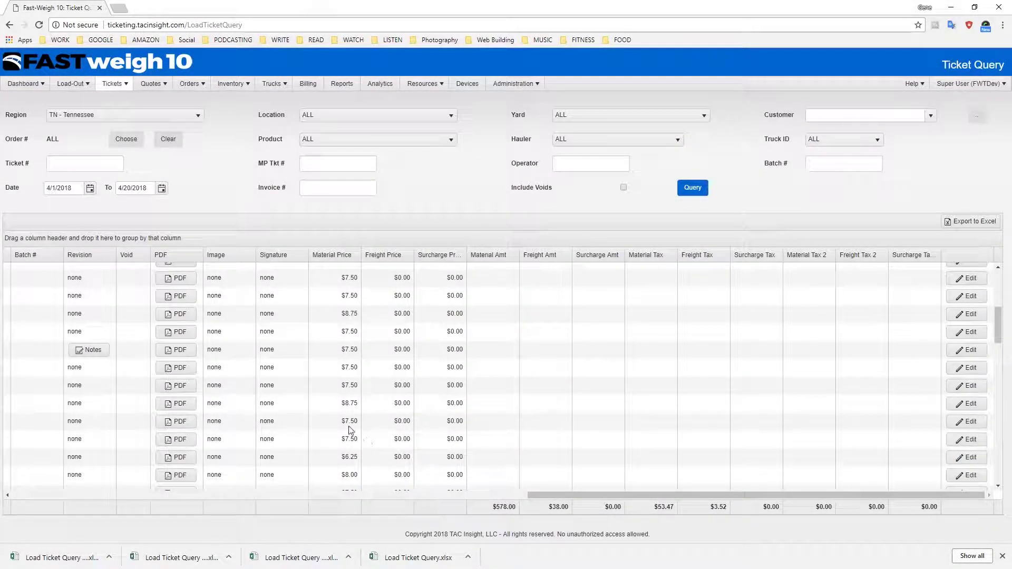
Step: Download ticket 10028.0's PDF and select the first Batch 4218 ticket row
{"action": "left_click", "coordinate": [177, 368]}
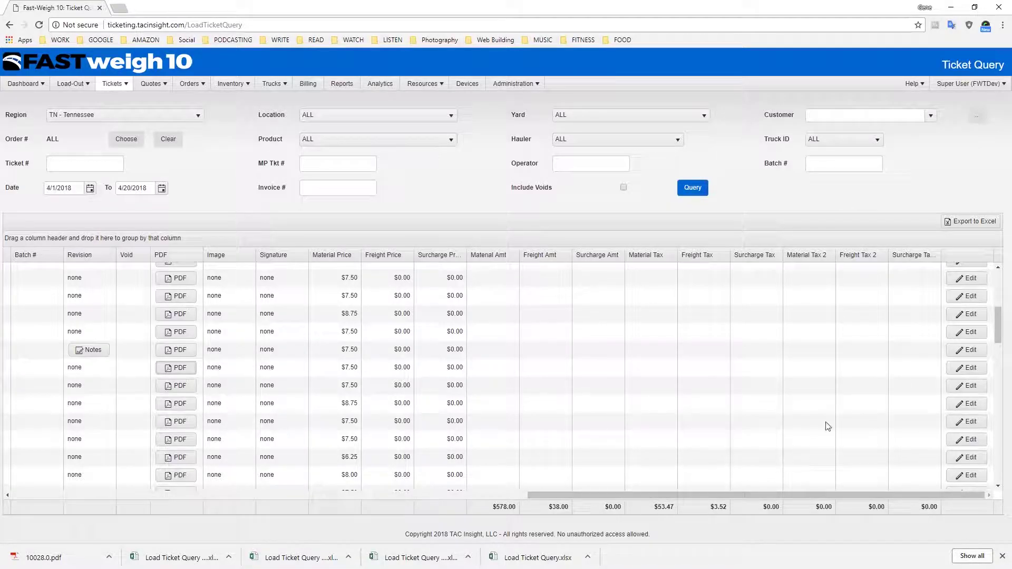
{"action": "left_click_drag", "start_coordinate": [1000, 319], "coordinate": [1000, 278]}
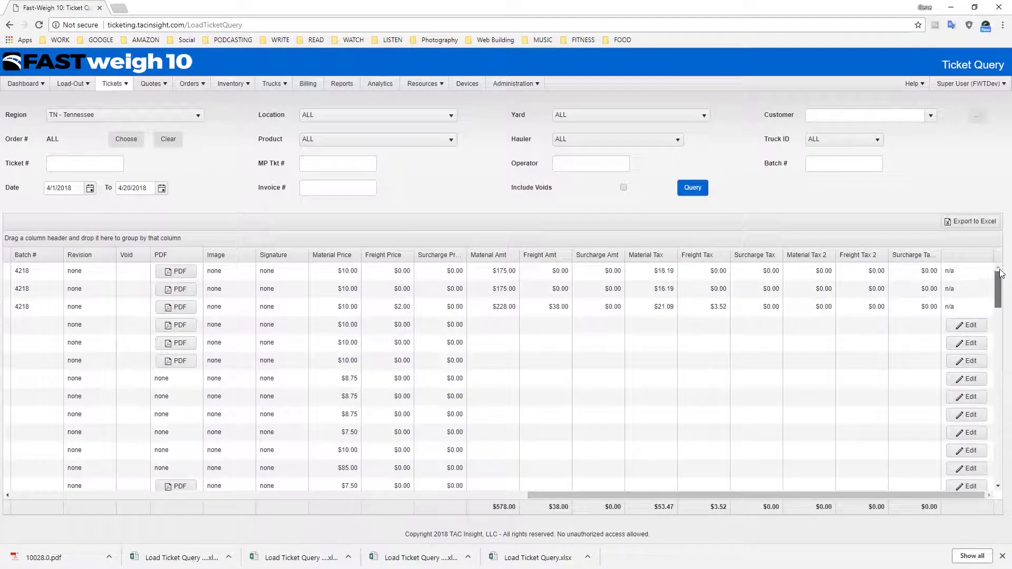
{"action": "left_click", "coordinate": [954, 273]}
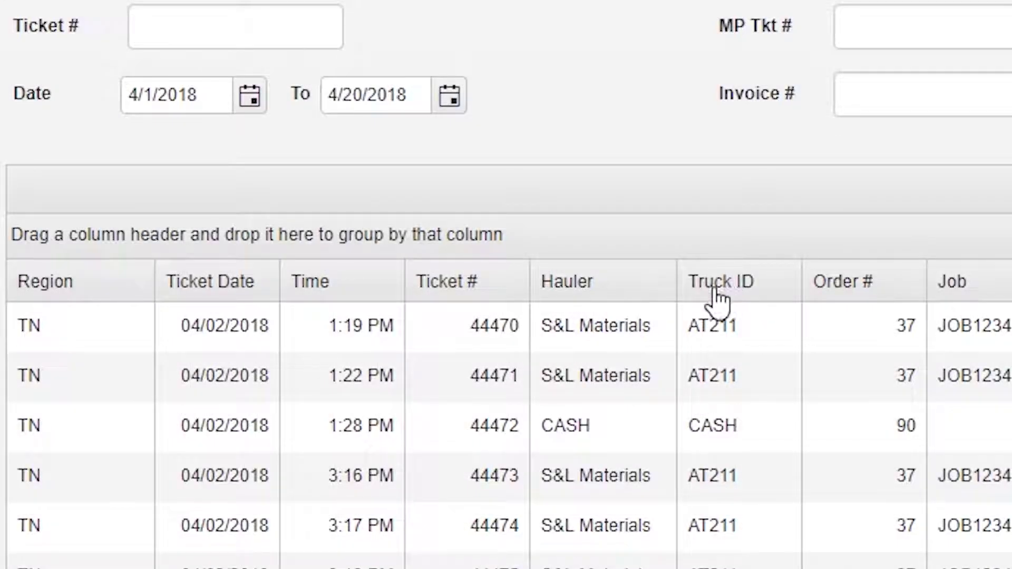
Step: Group results by the Truck ID column, giving per-truck subtotals such as 246.15 for truck 345
{"action": "left_click_drag", "start_coordinate": [709, 300], "coordinate": [383, 230]}
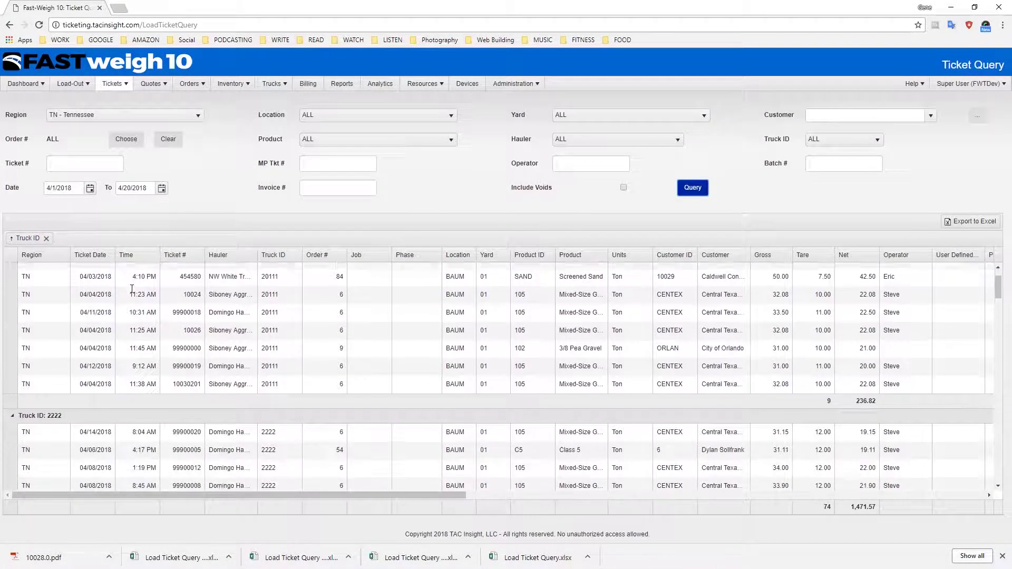
{"action": "scroll", "coordinate": [131, 289], "scroll_direction": "down", "scroll_amount": 1}
{"action": "scroll", "coordinate": [130, 289], "scroll_direction": "down", "scroll_amount": 1}
{"action": "scroll", "coordinate": [131, 288], "scroll_direction": "down", "scroll_amount": 1}
{"action": "scroll", "coordinate": [130, 289], "scroll_direction": "down", "scroll_amount": 1}
{"action": "scroll", "coordinate": [132, 291], "scroll_direction": "down", "scroll_amount": 1}
{"action": "scroll", "coordinate": [131, 291], "scroll_direction": "down", "scroll_amount": 1}
{"action": "scroll", "coordinate": [131, 291], "scroll_direction": "down", "scroll_amount": 1}
{"action": "scroll", "coordinate": [131, 291], "scroll_direction": "down", "scroll_amount": 1}
{"action": "scroll", "coordinate": [132, 293], "scroll_direction": "down", "scroll_amount": 1}
{"action": "scroll", "coordinate": [132, 293], "scroll_direction": "down", "scroll_amount": 1}
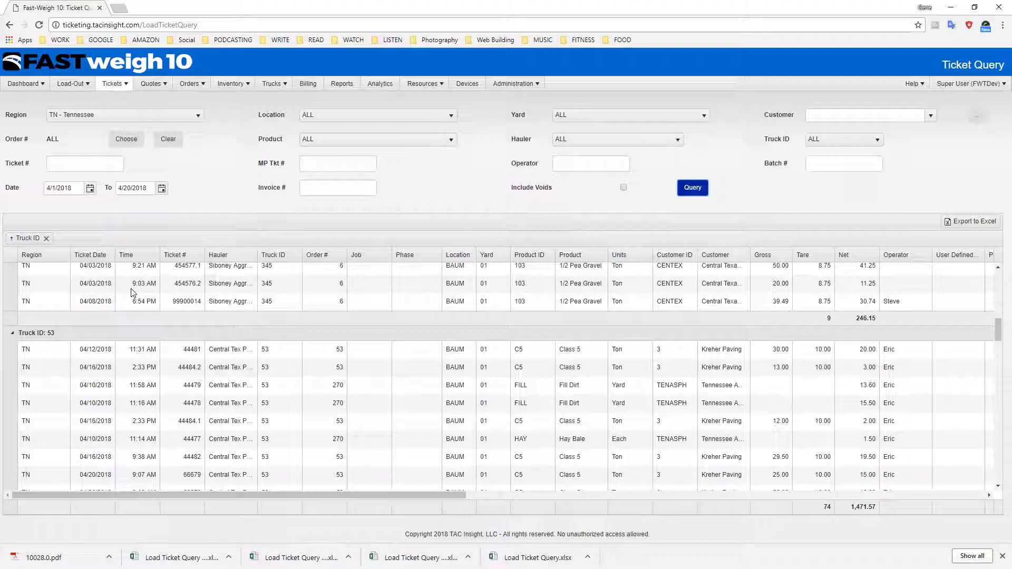